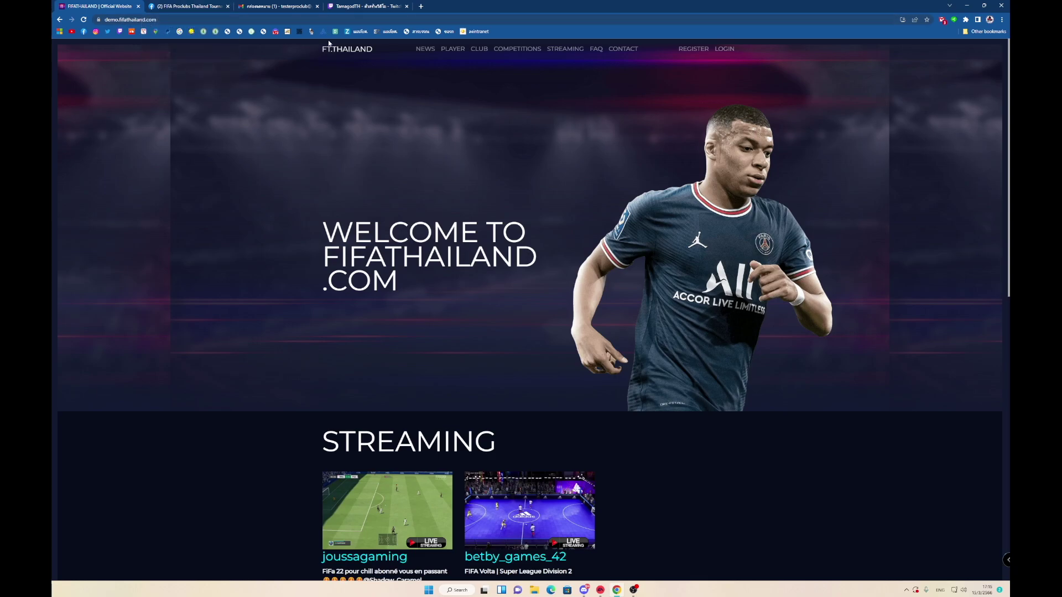
Go back to the FIFATHAILAND site and open its Register Account page.
click(284, 5)
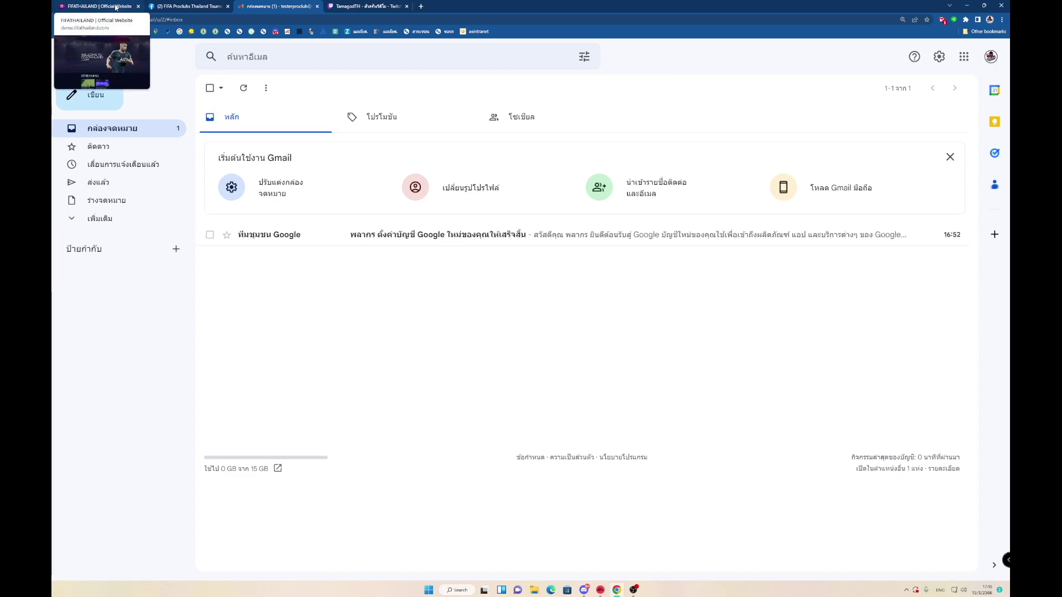
click(115, 6)
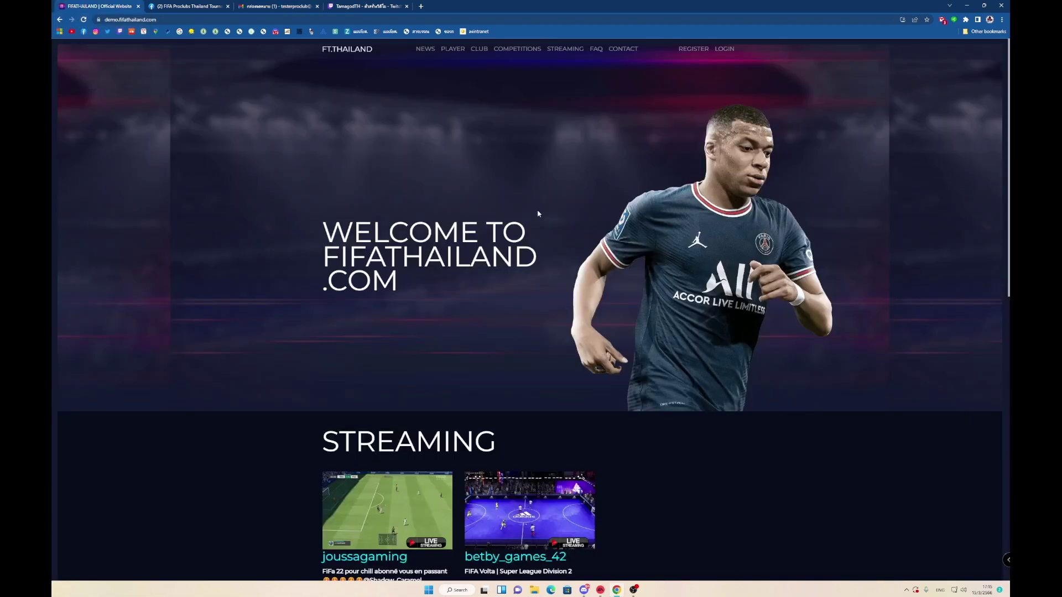
click(693, 50)
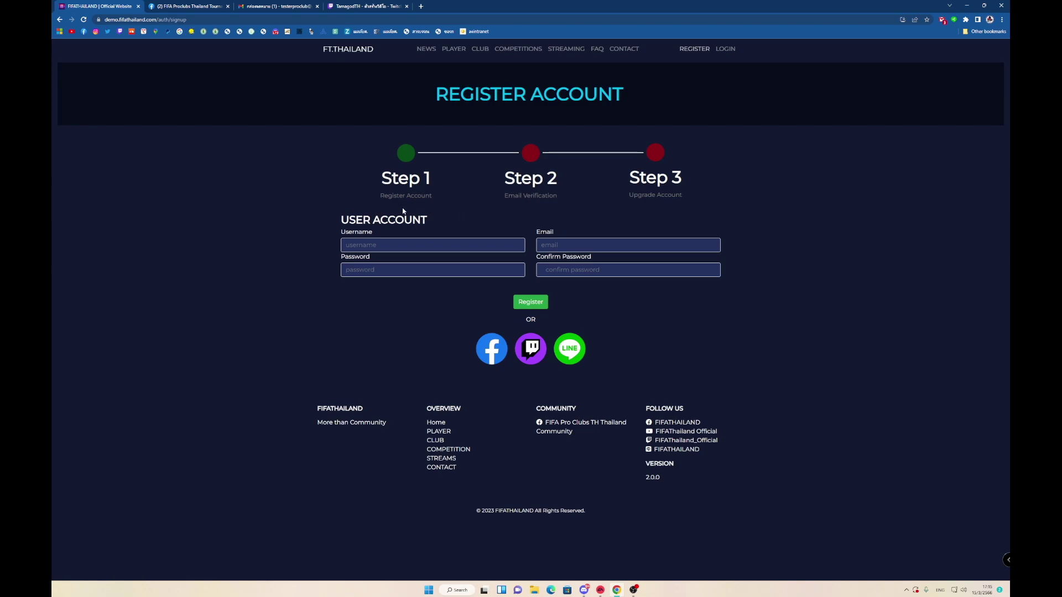
Enter username tester69 and the account's e-mail address on the registration form.
click(402, 248)
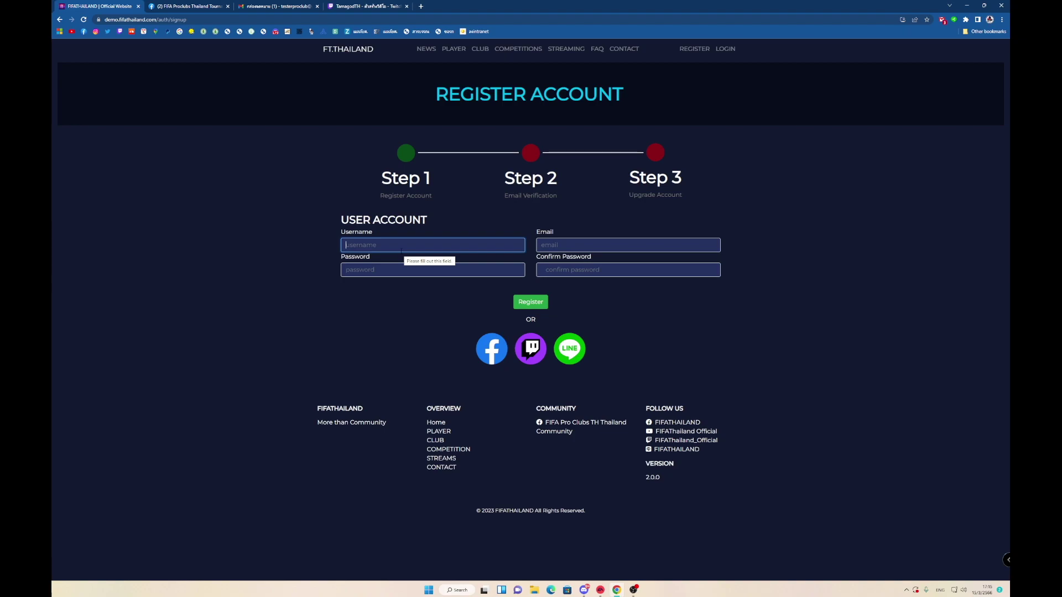
text(tester)
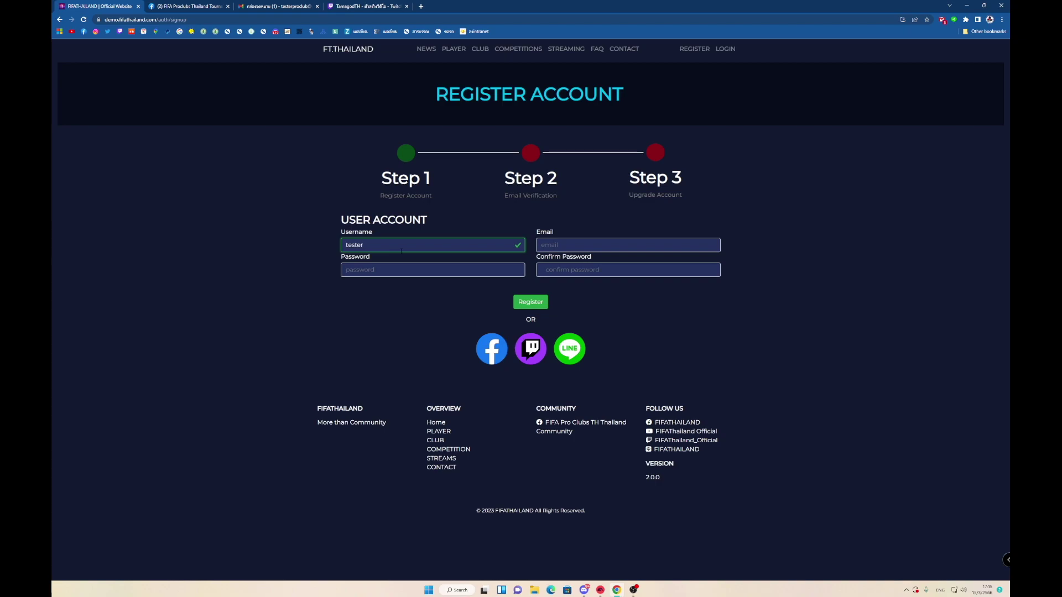
text(69)
click(557, 249)
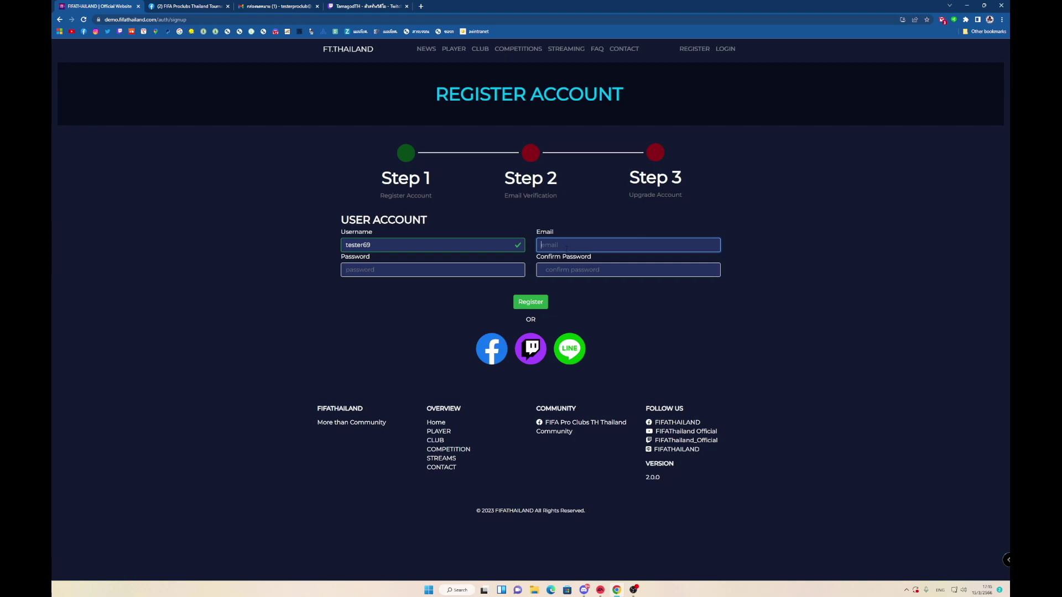
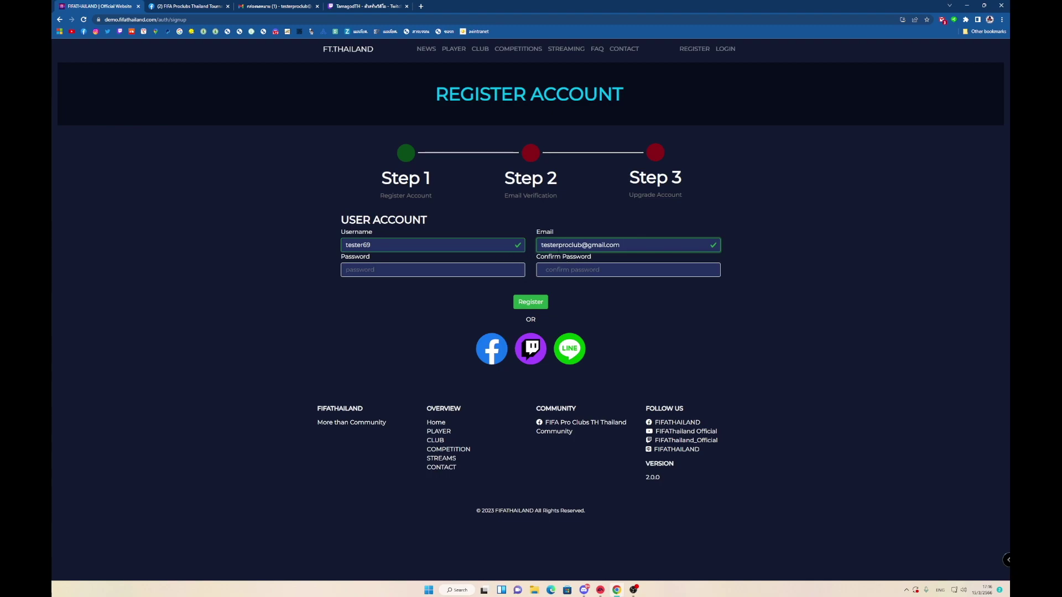
Enter the account password in Password and Confirm Password, then submit the registration.
click(431, 272)
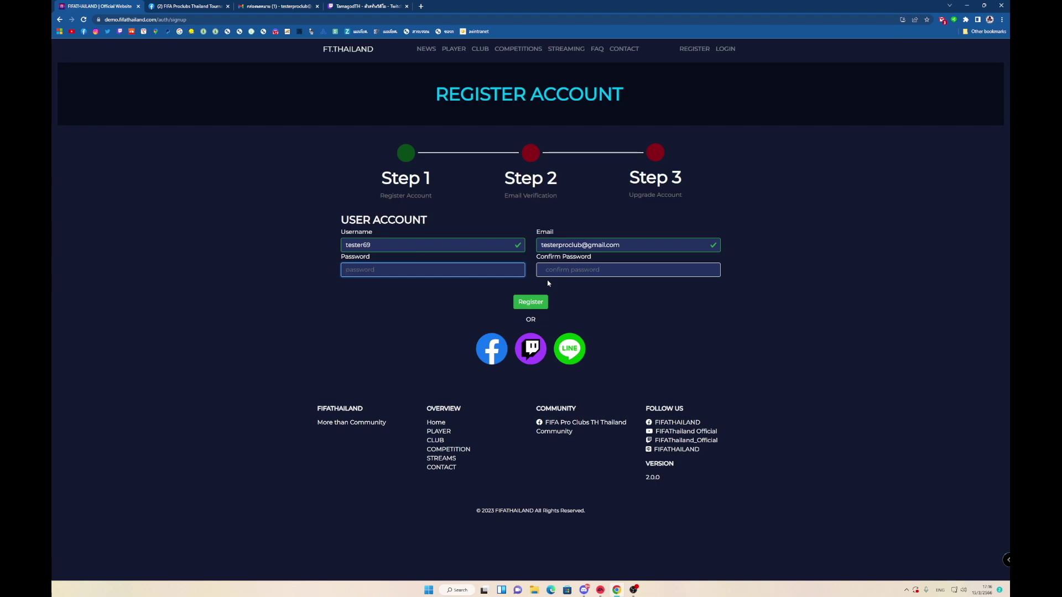
text(1)
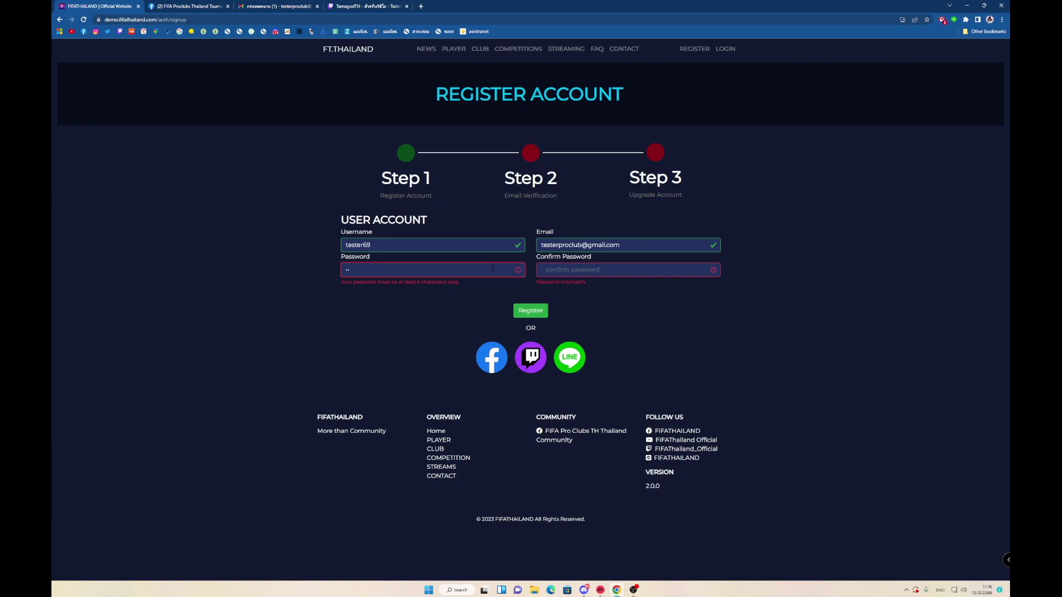
text(23456)
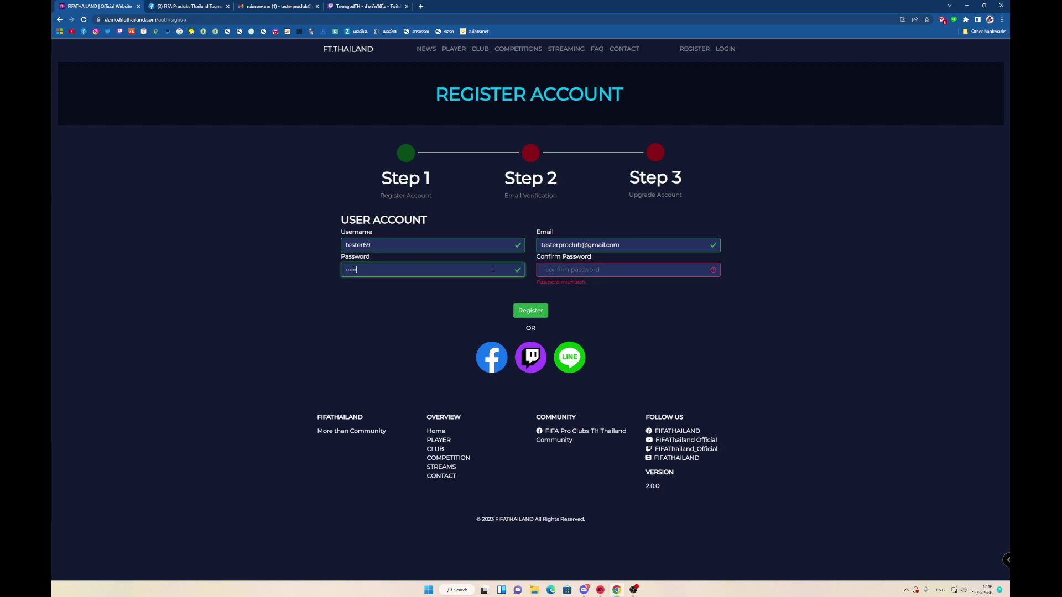
key(Tab)
text(123456)
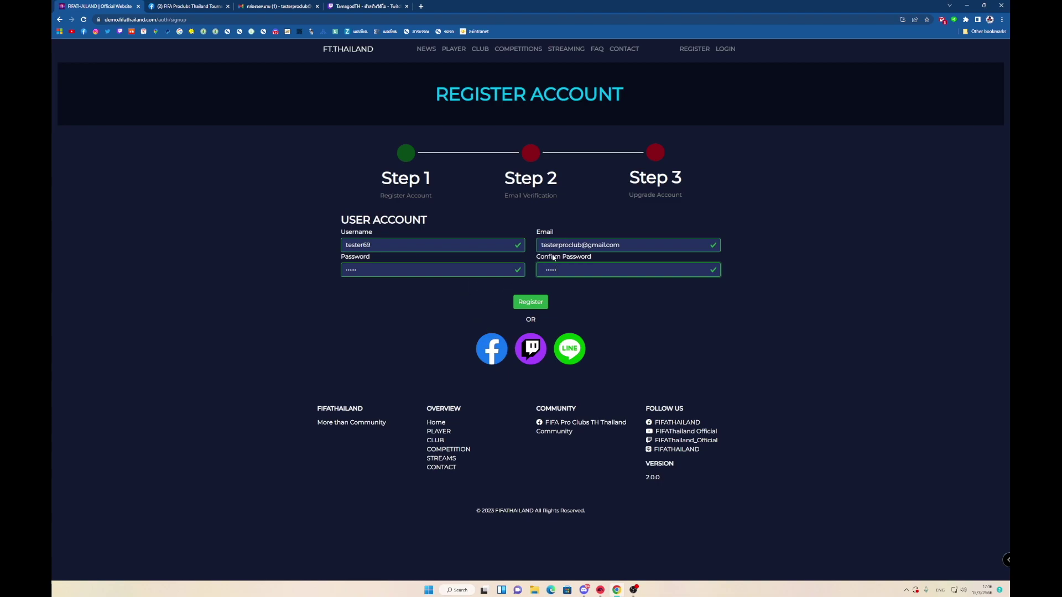
click(532, 307)
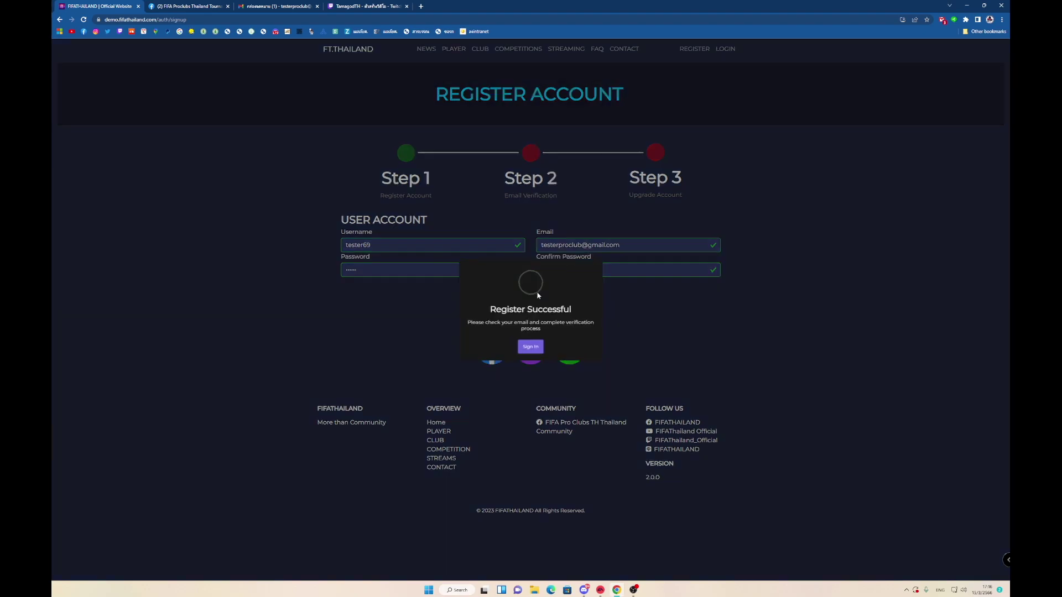
Continue from the Register Successful message to the Email Verification page.
click(531, 360)
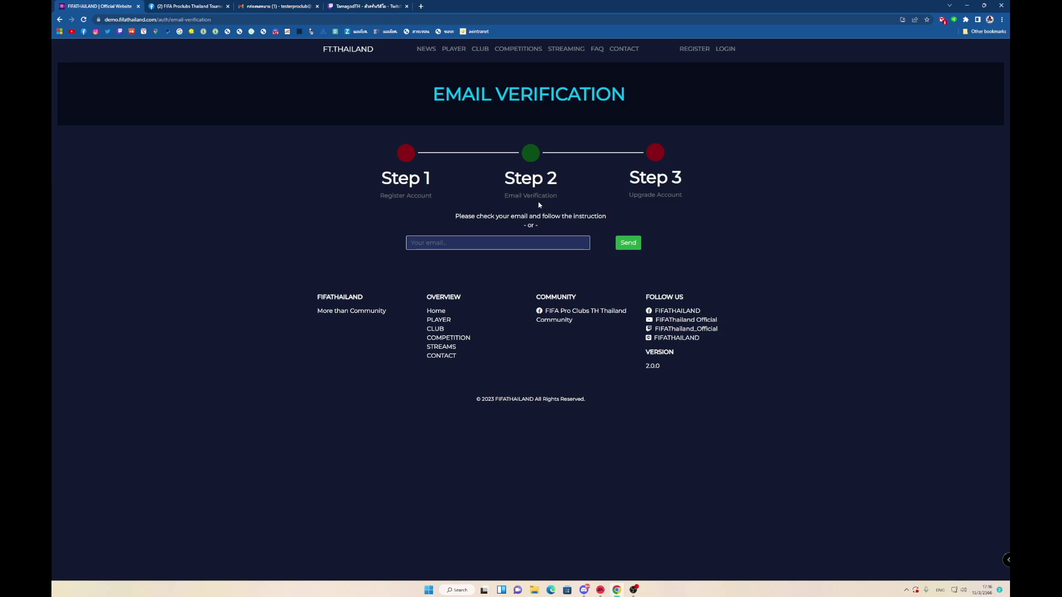
Find the FIFATHAILAND Email Verification message under Gmail Promotions and open it.
click(279, 7)
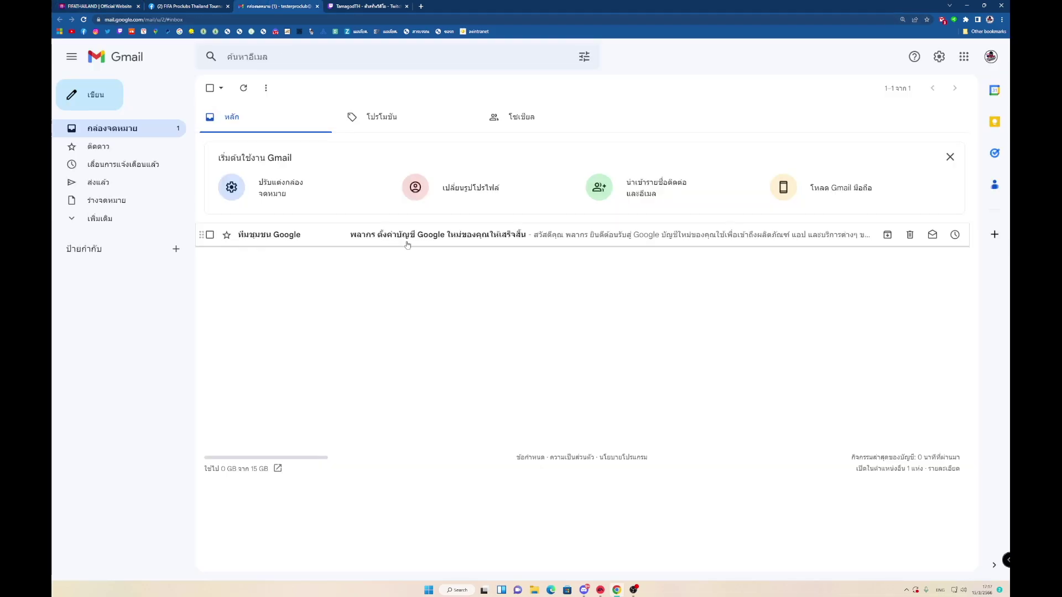
click(354, 118)
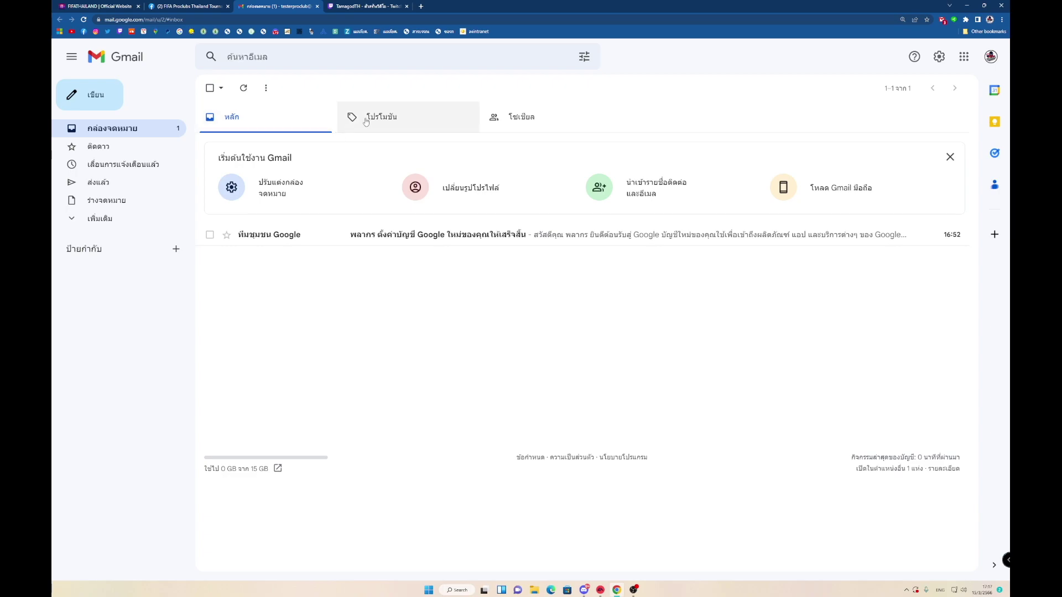
click(280, 129)
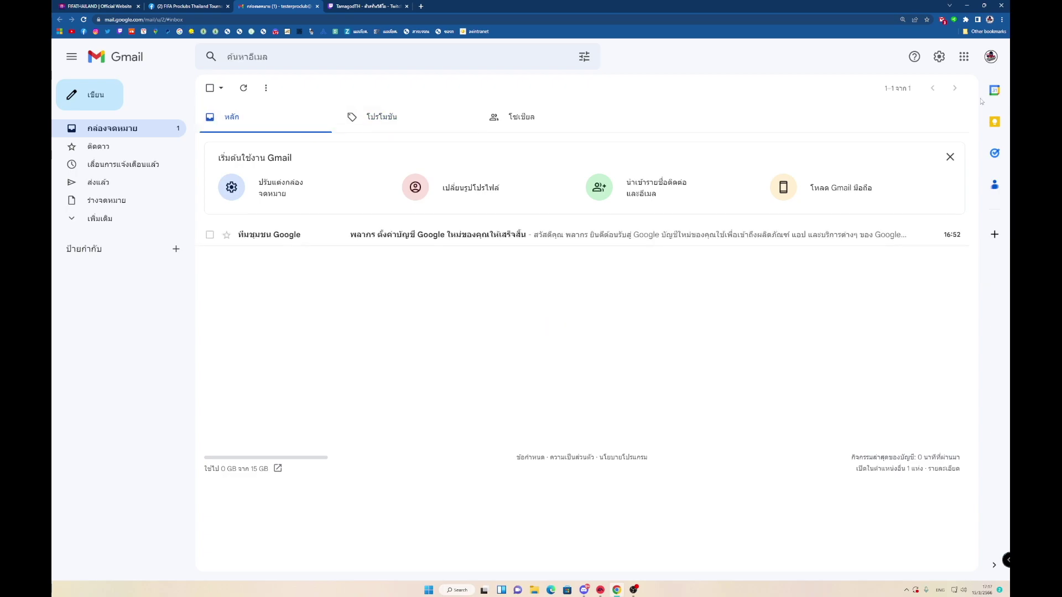
click(990, 57)
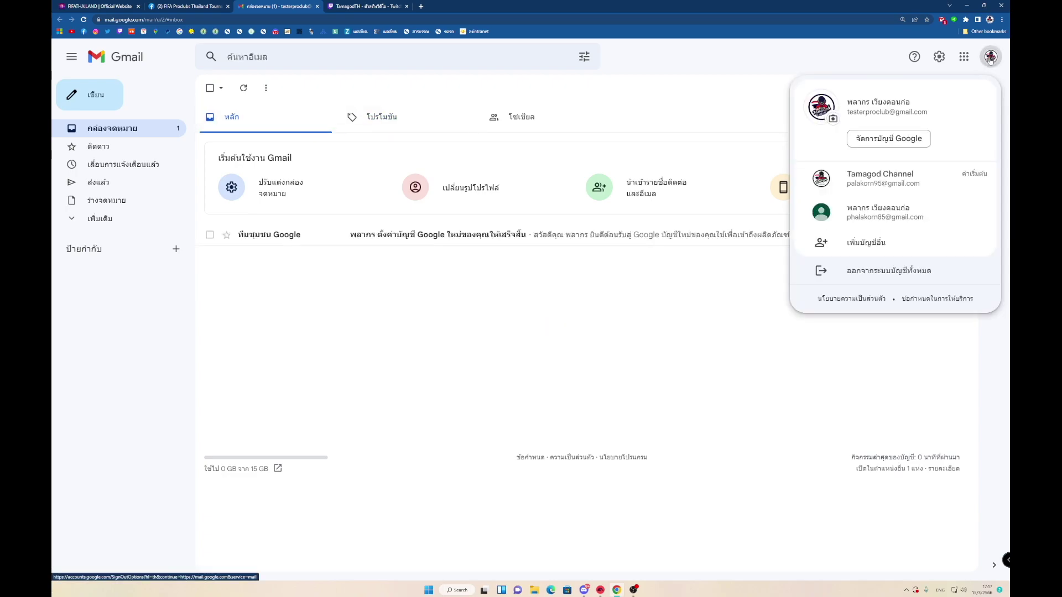
click(990, 57)
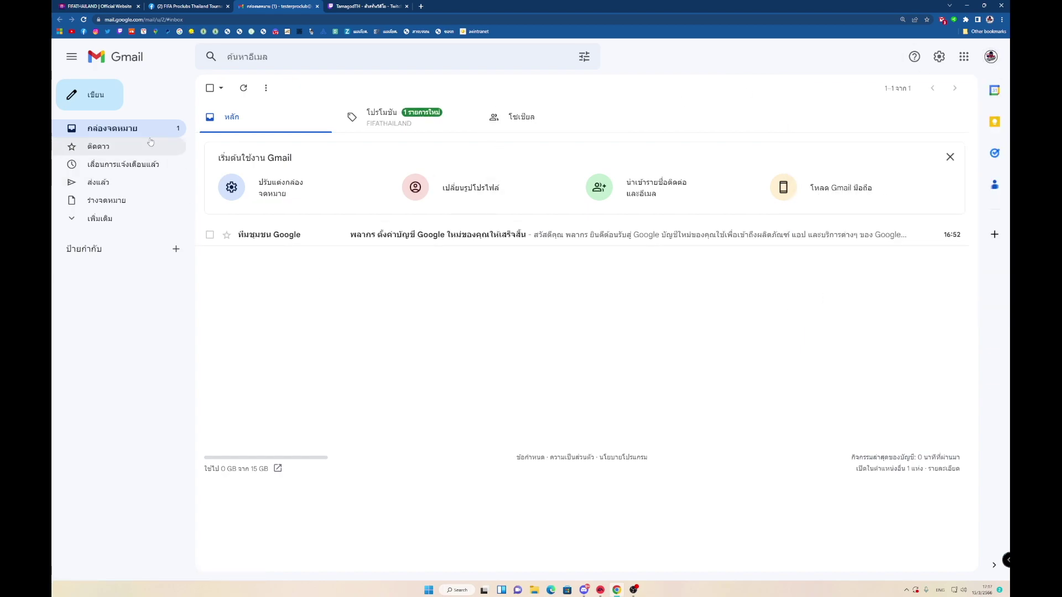
click(383, 124)
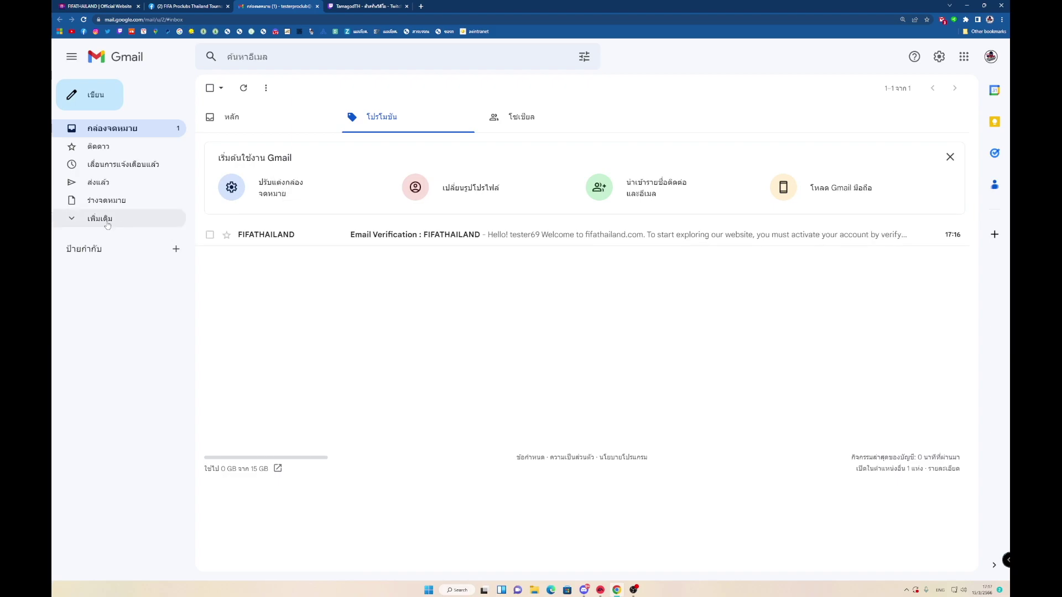
click(86, 221)
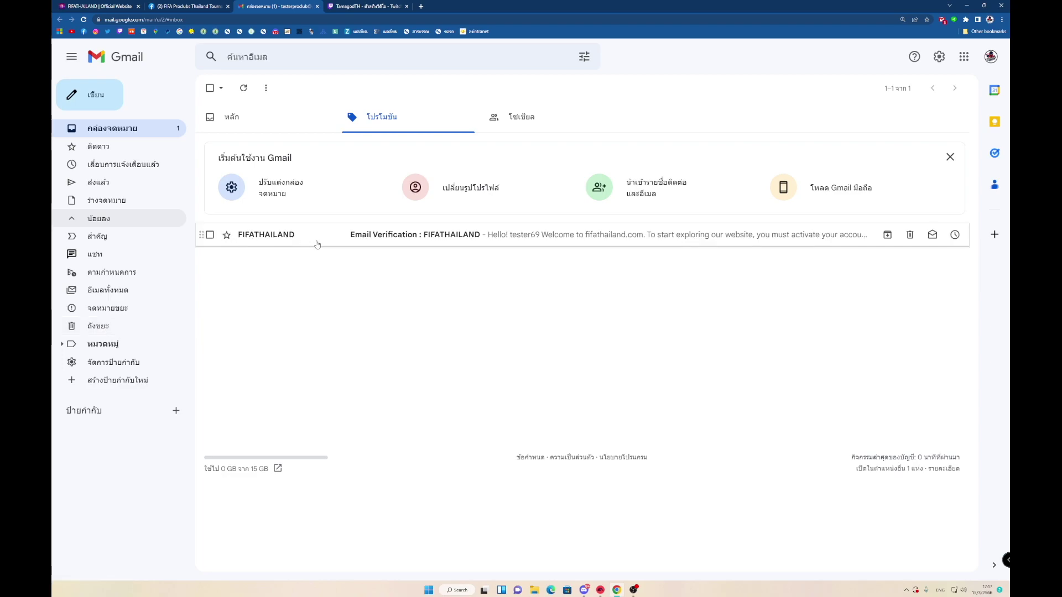
click(367, 241)
scroll(419, 299, down, 3)
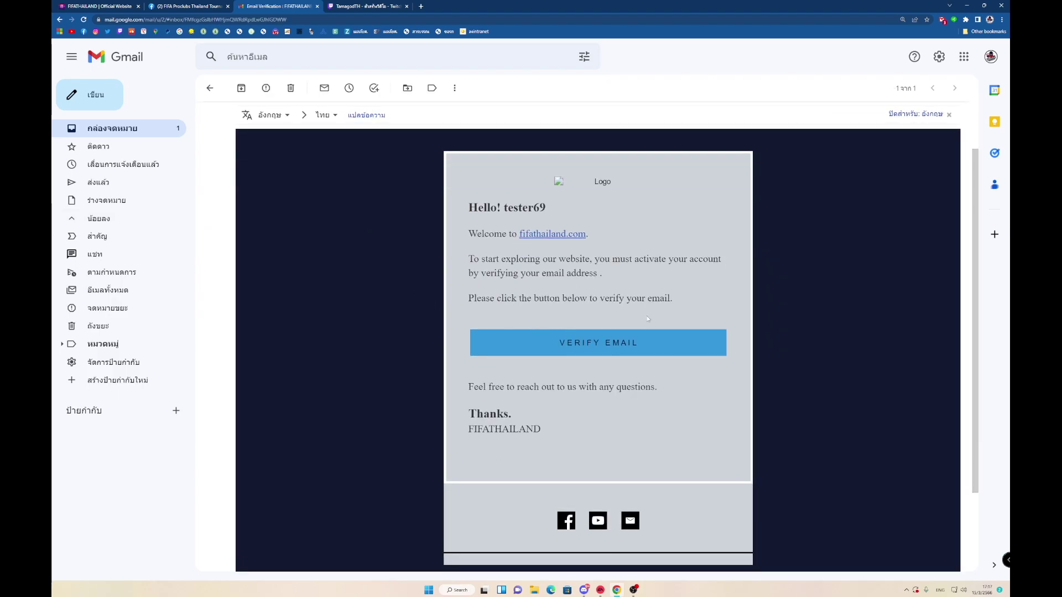
Use the message's Verify Email button to confirm the new account's address.
click(618, 349)
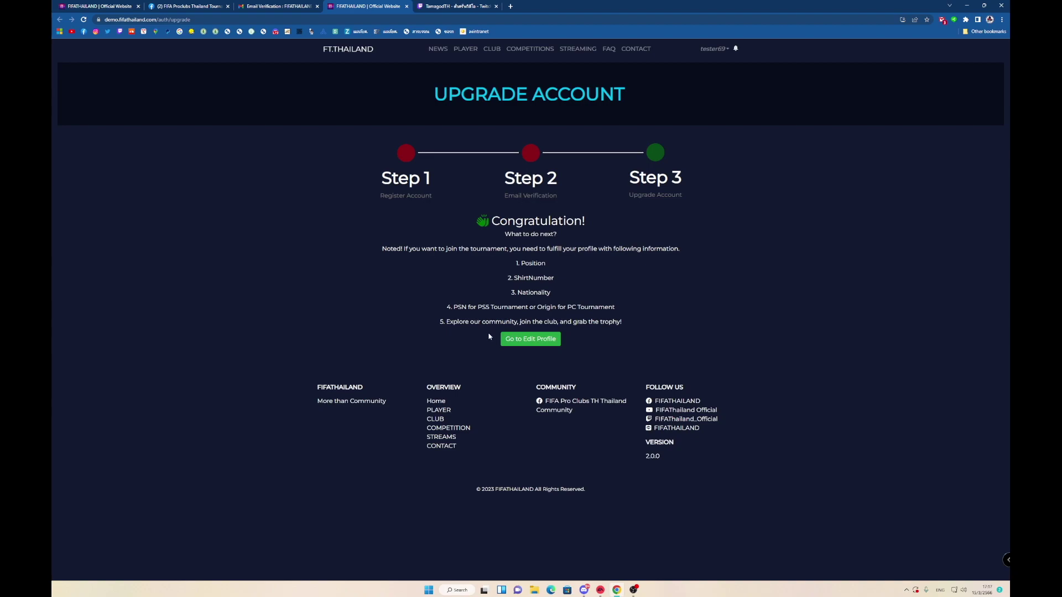
Proceed from the Upgrade Account page to the Edit Profile form.
click(518, 342)
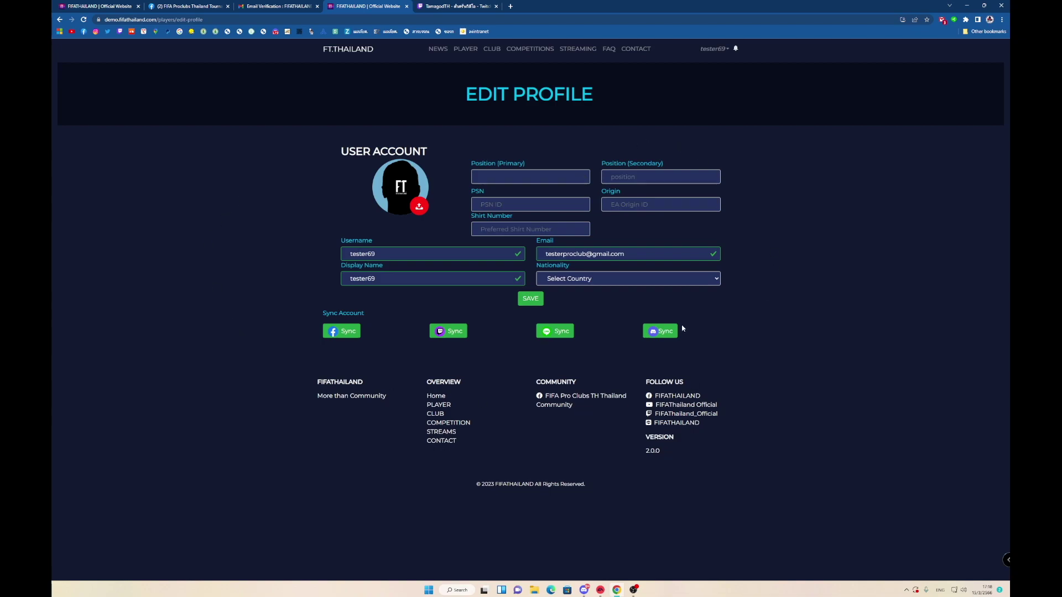
click(526, 174)
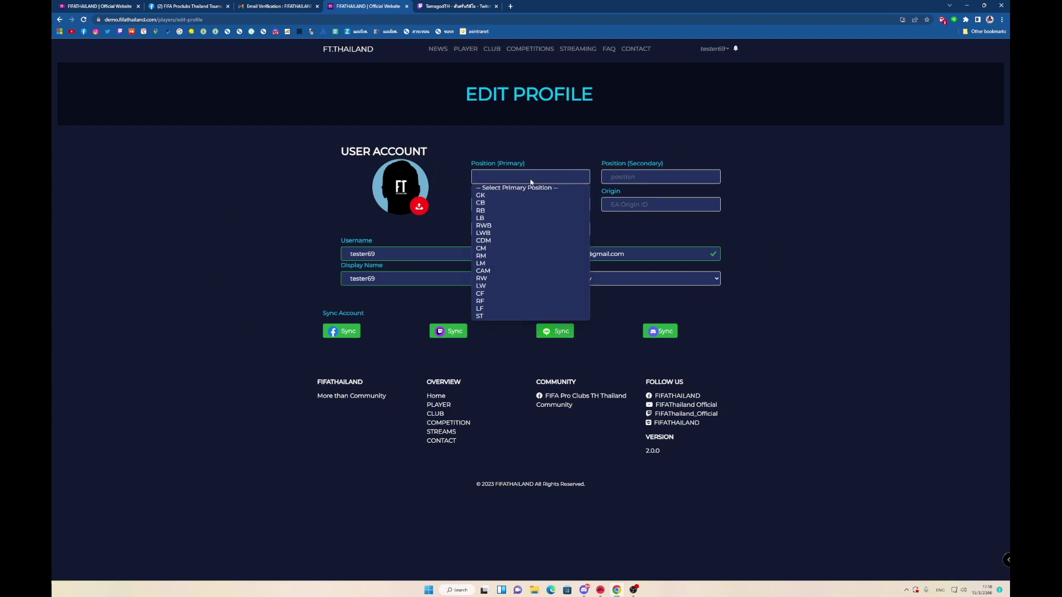
Pick GK from the Position (Primary) list.
click(502, 197)
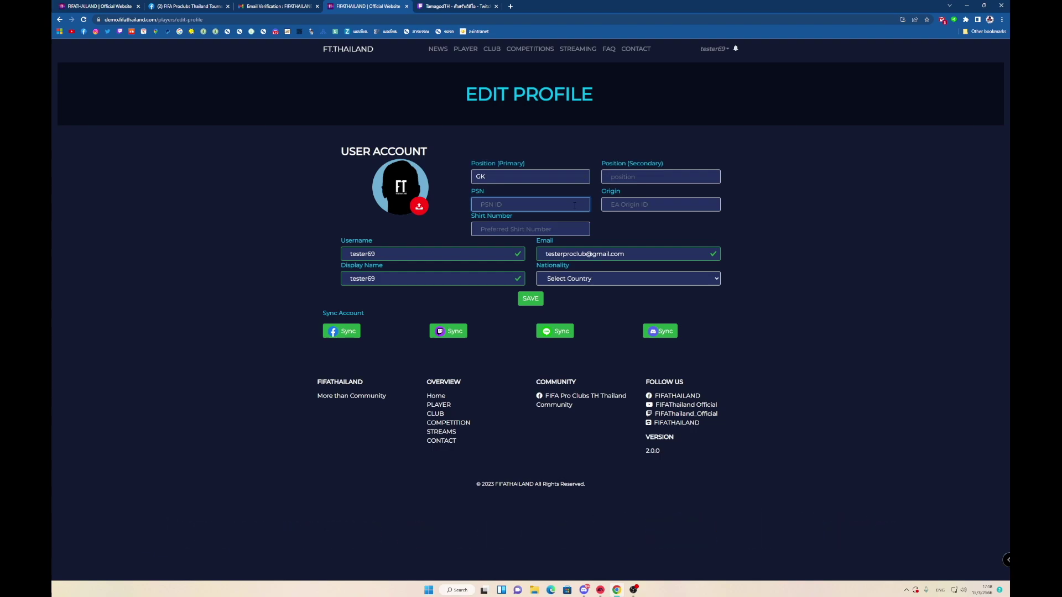
Fill in the player's PSN ID and Origin ID.
click(575, 205)
text(te)
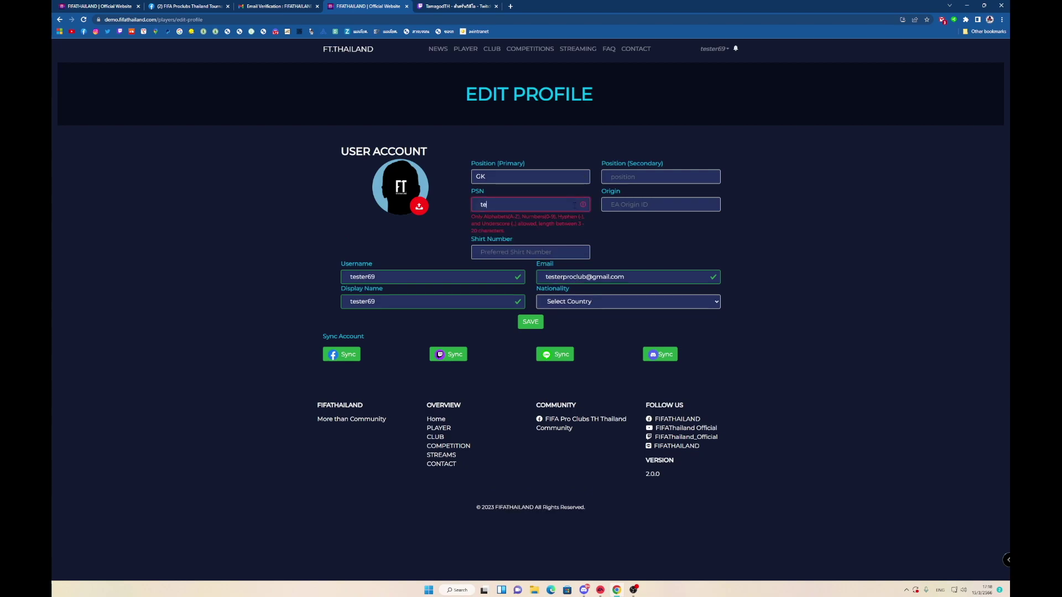
text(sterpoc)
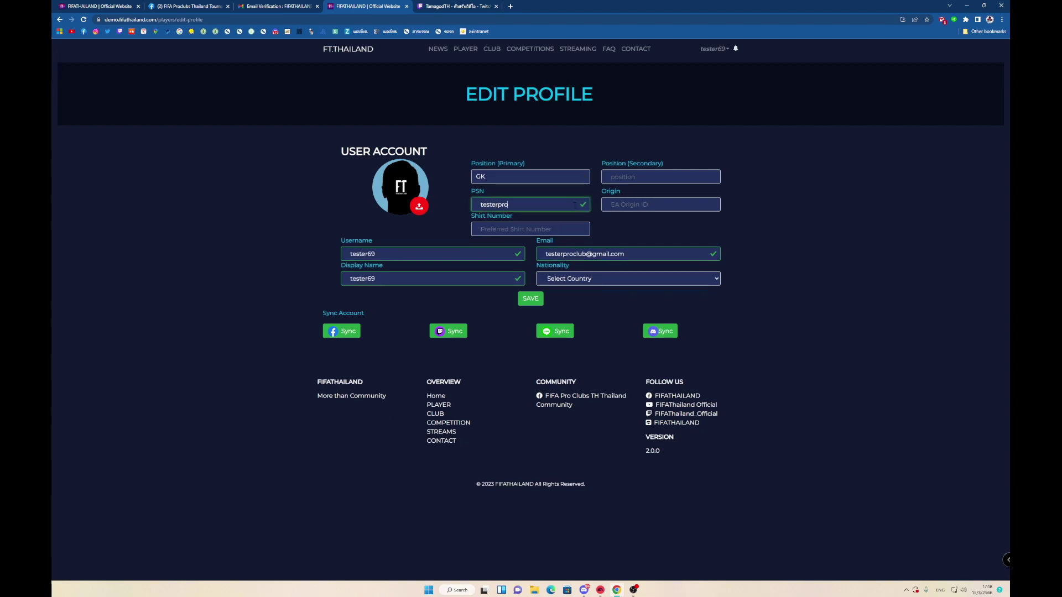
text(lub)
text(te)
text(s)
key(BackSpace)
text(sterproc)
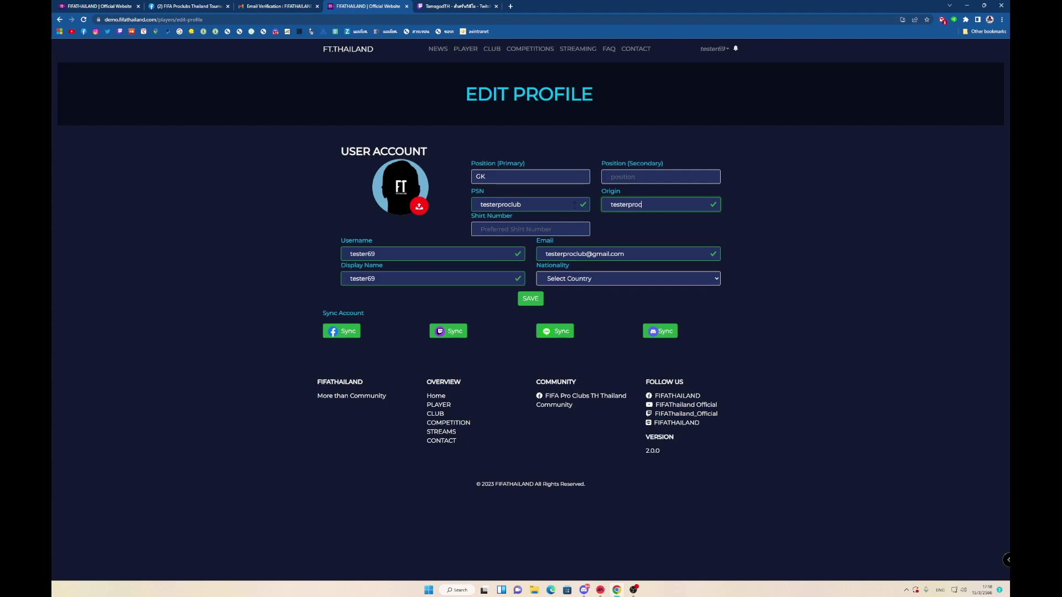
text(lub)
Set the shirt number to 69 using the number field's spinner.
click(509, 229)
text(1)
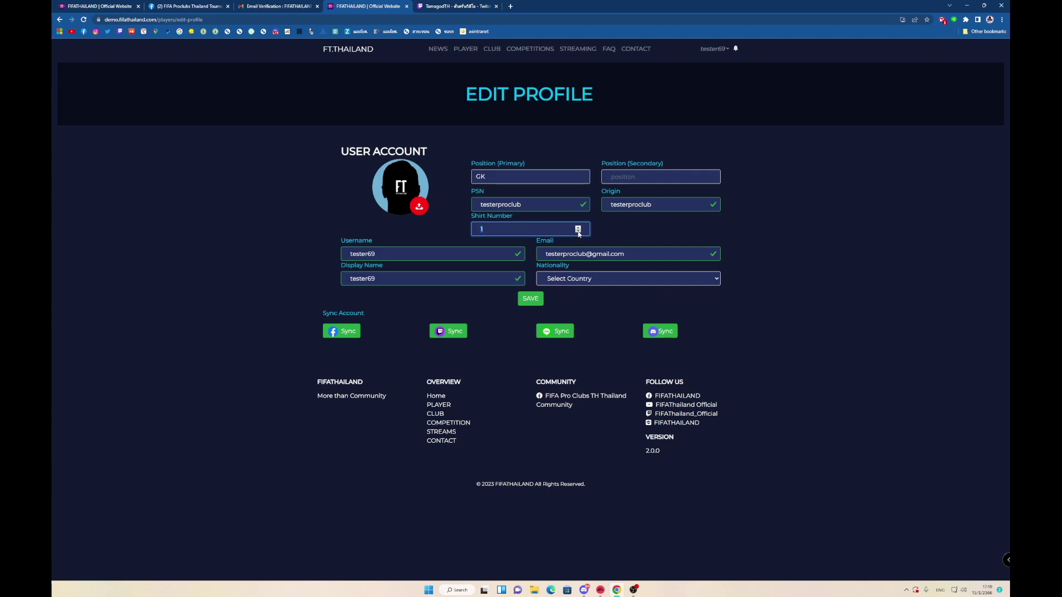
click(578, 227)
click(578, 227)
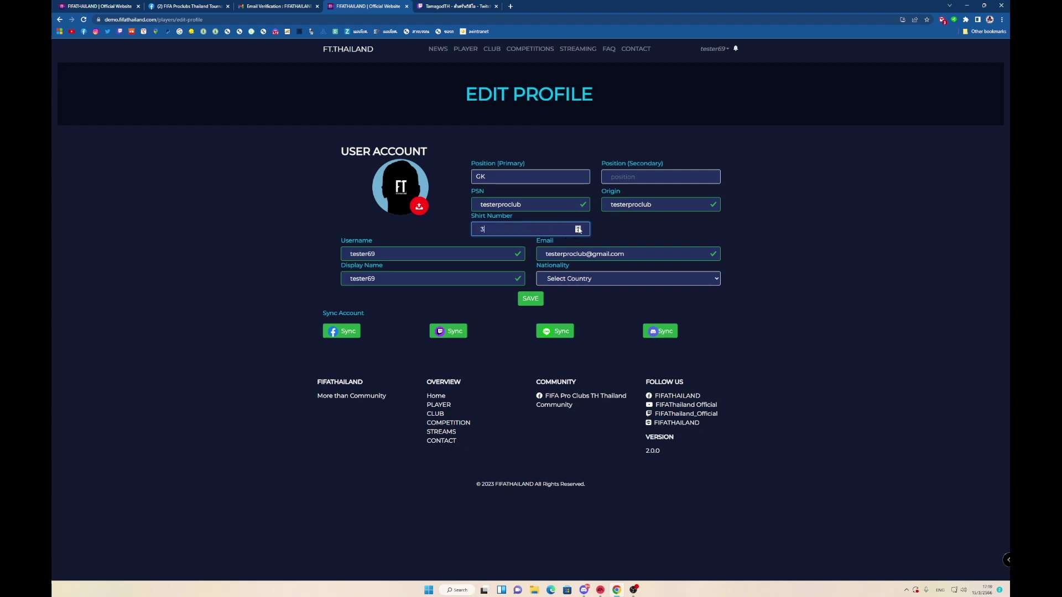
click(578, 227)
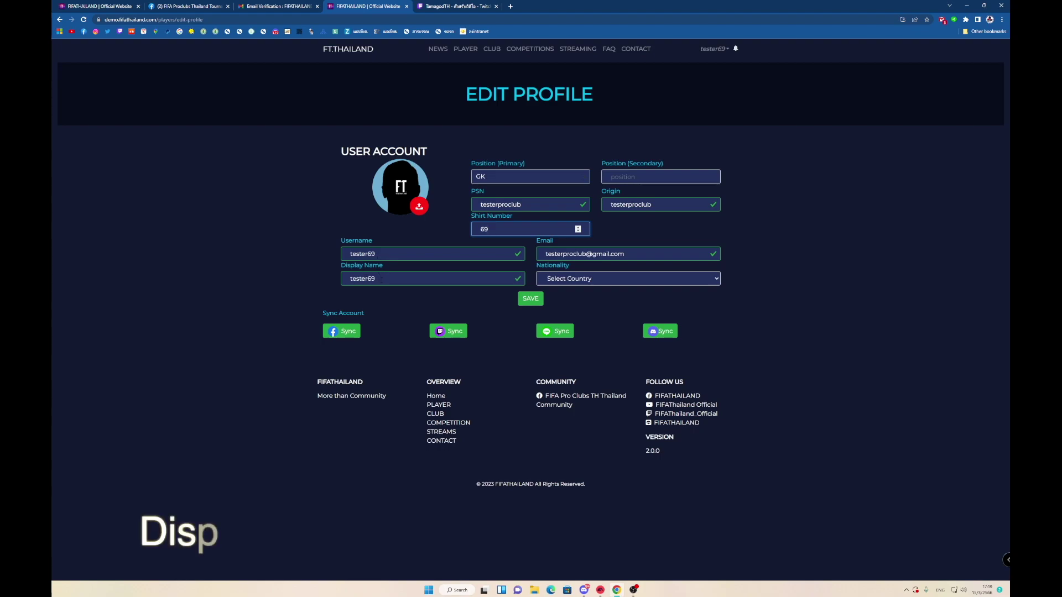
Choose Thailand as the player's nationality.
drag(356, 279, 397, 283)
click(397, 283)
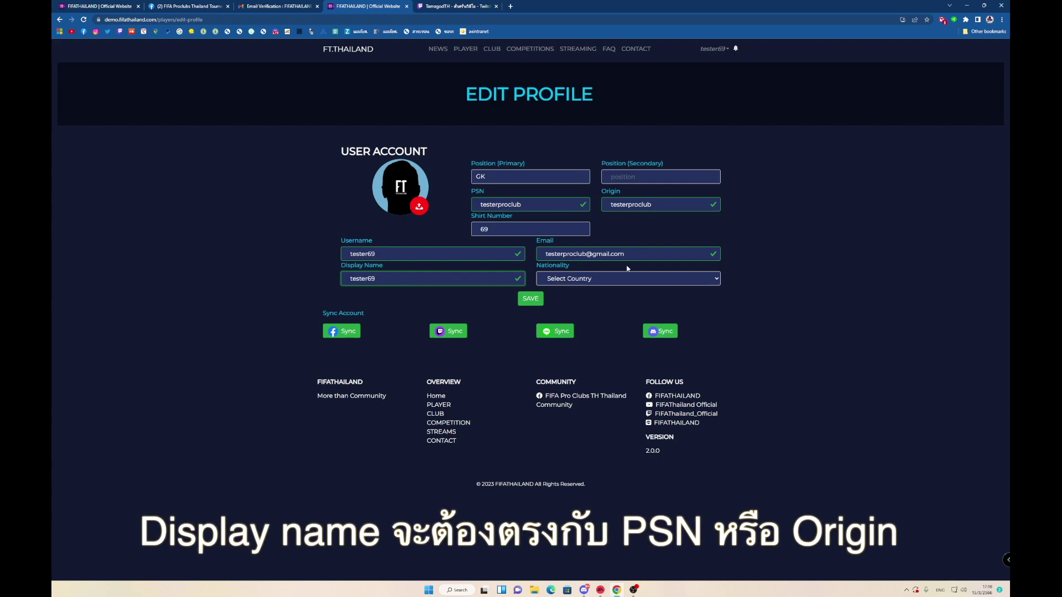
click(580, 281)
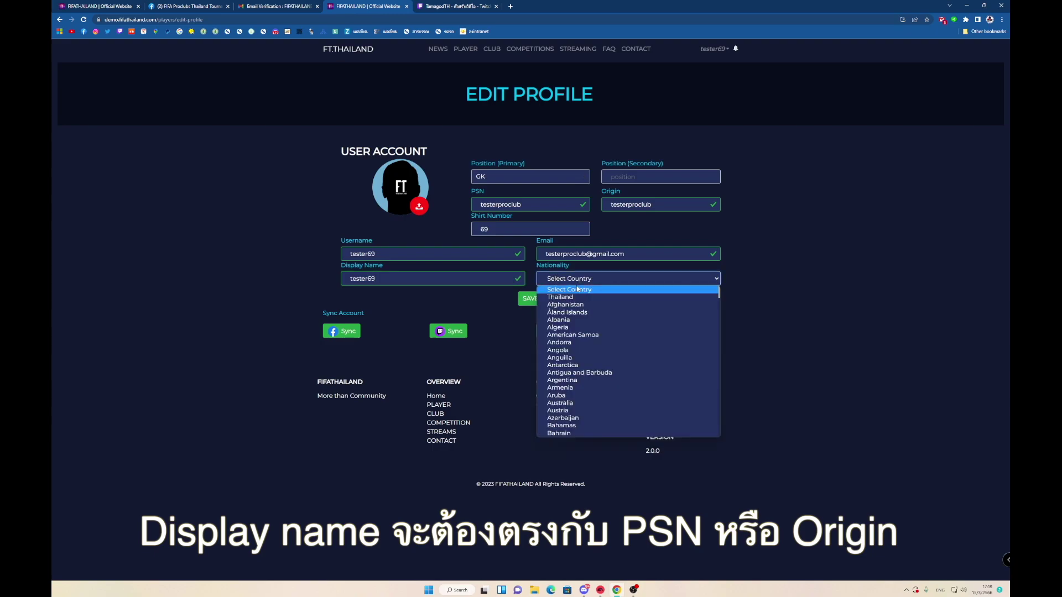
click(570, 298)
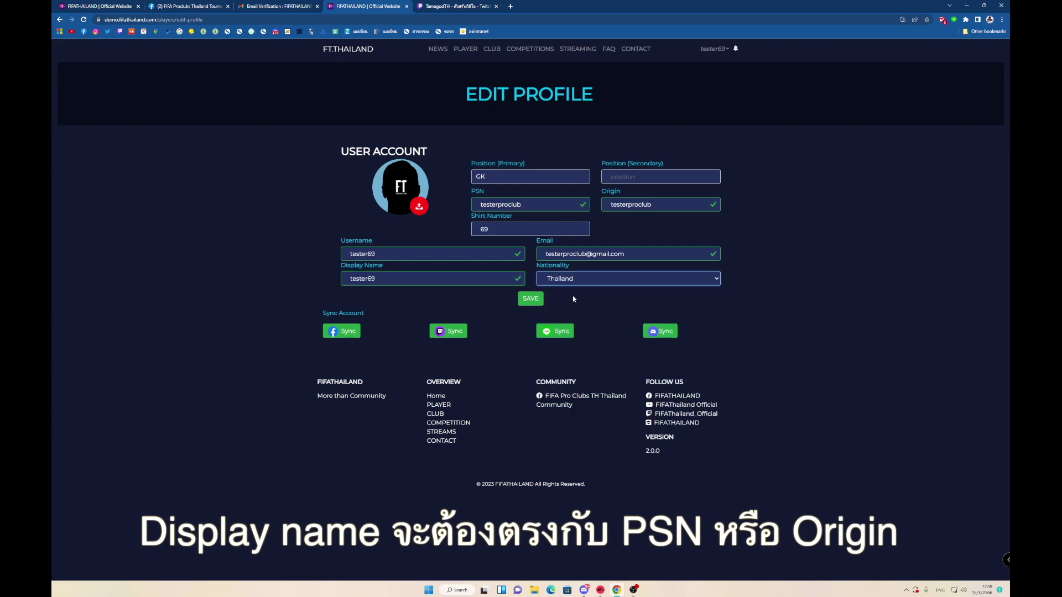
Save the profile, dismiss the confirmation, and check the PSN and Origin ID values.
click(535, 302)
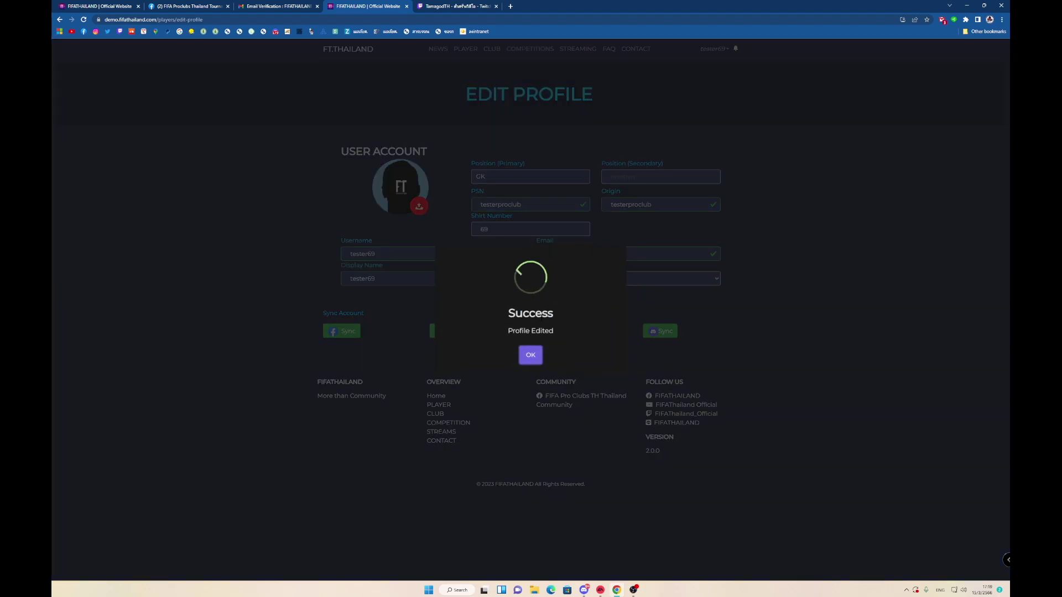
click(531, 357)
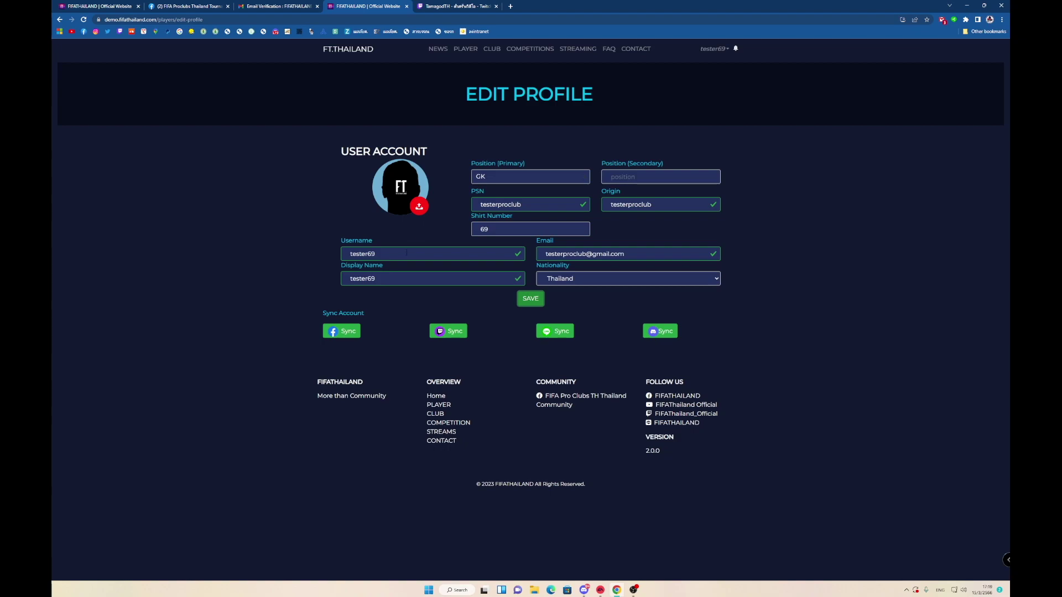
double_click(501, 205)
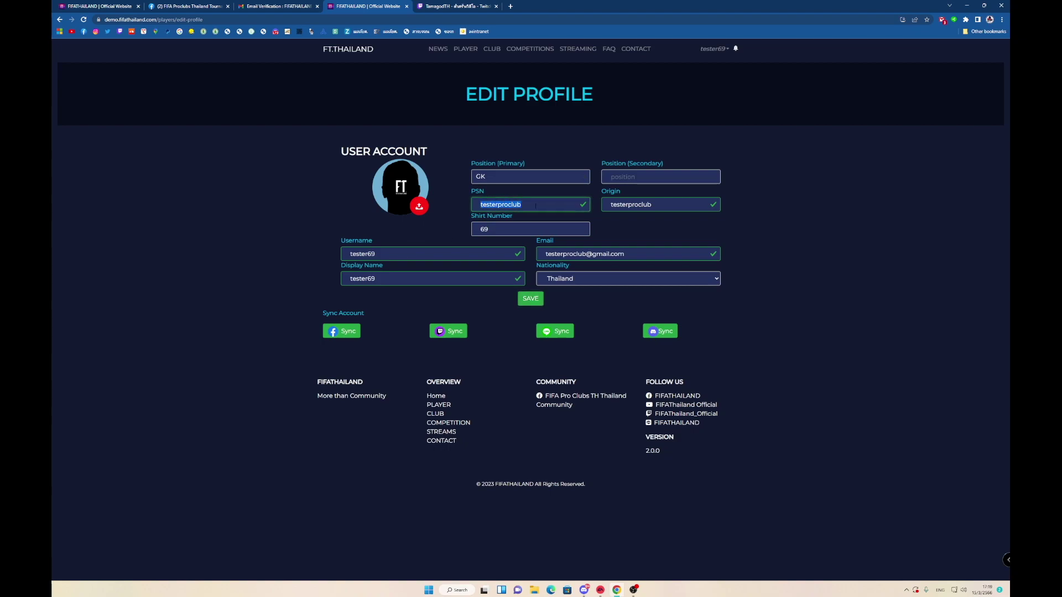
double_click(667, 206)
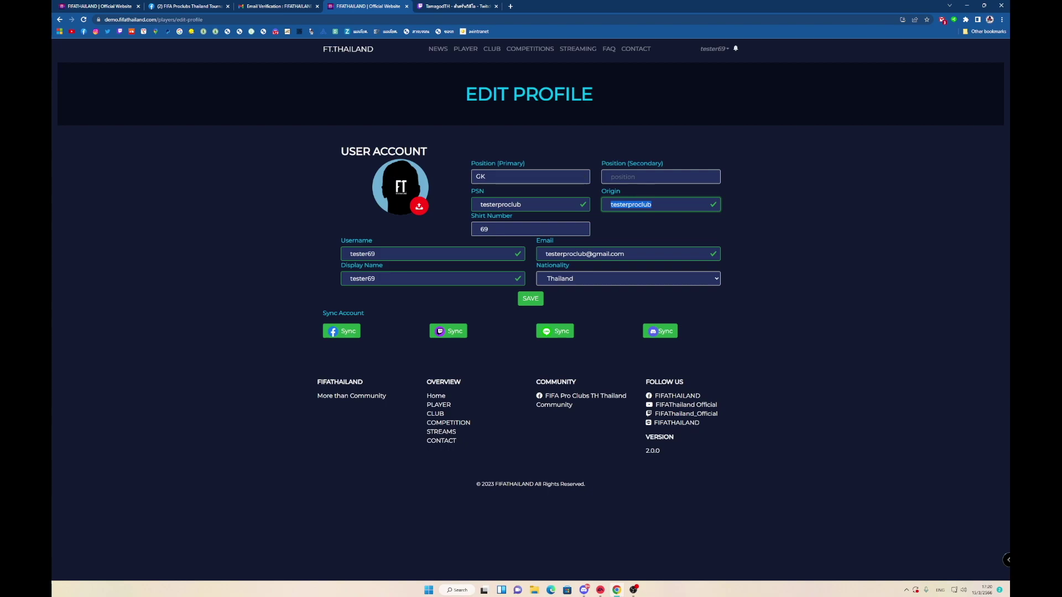
Set the cropped Tamagod Esports logo as the avatar and save the profile.
click(419, 206)
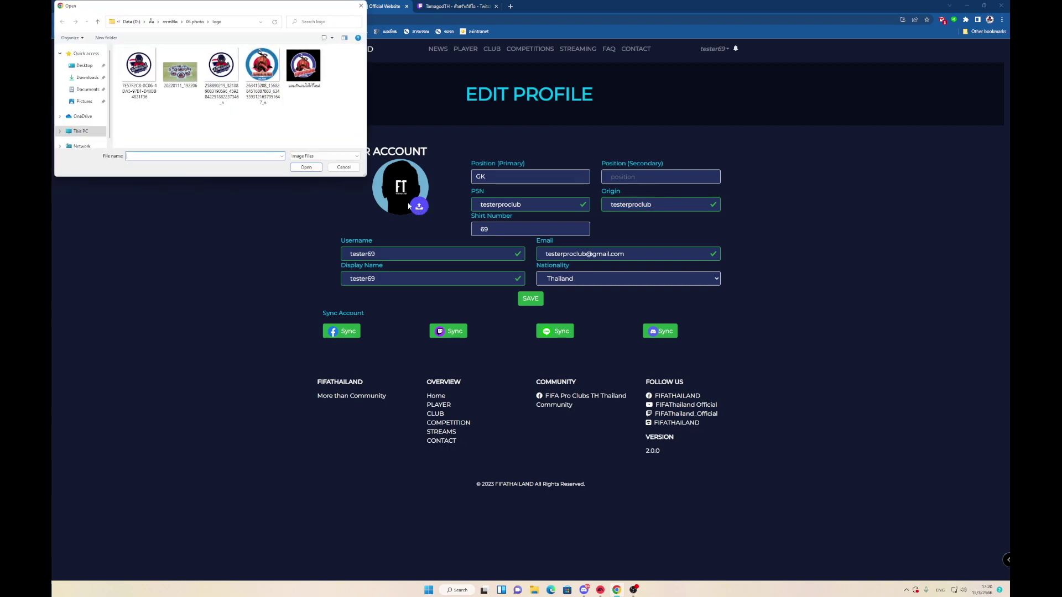
click(139, 77)
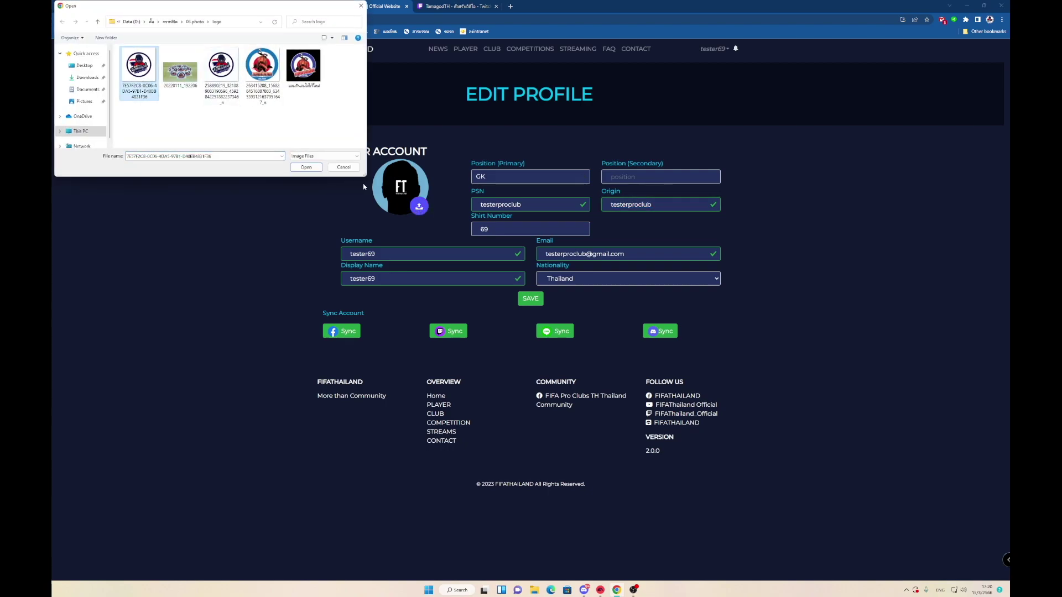
click(306, 167)
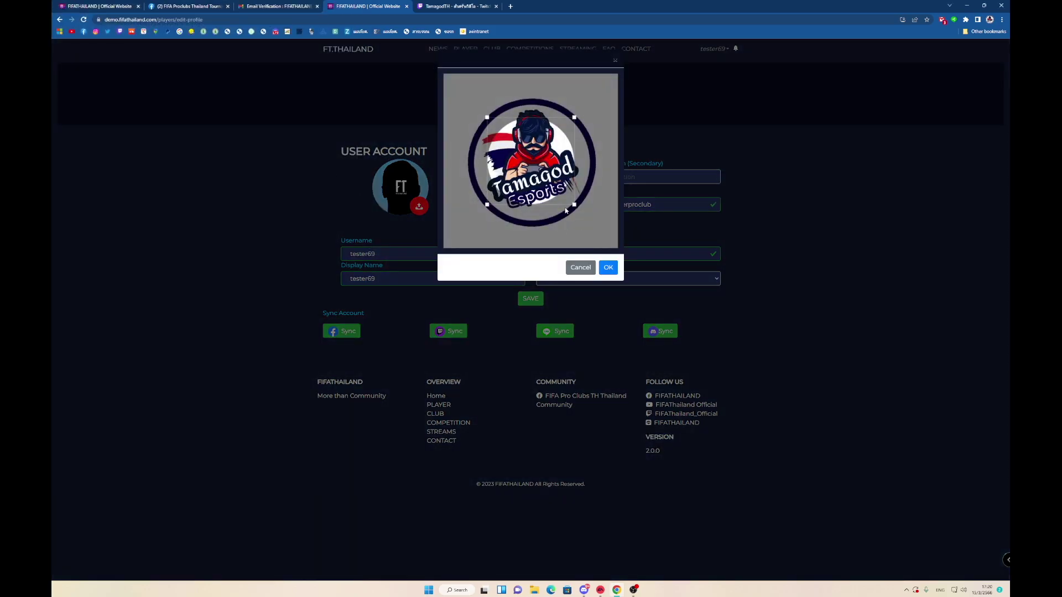
drag(544, 181, 544, 160)
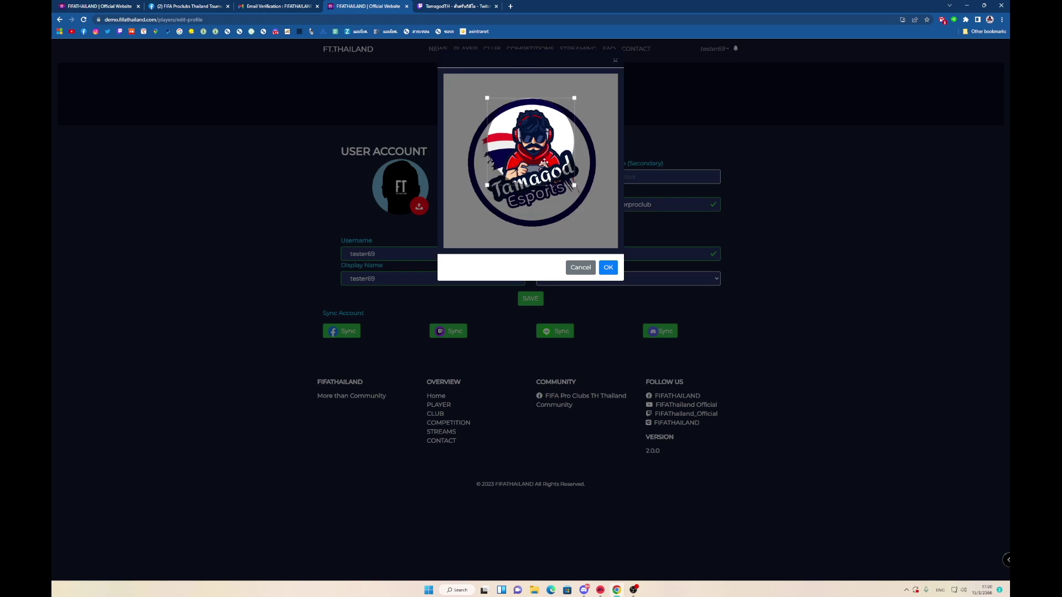
click(608, 269)
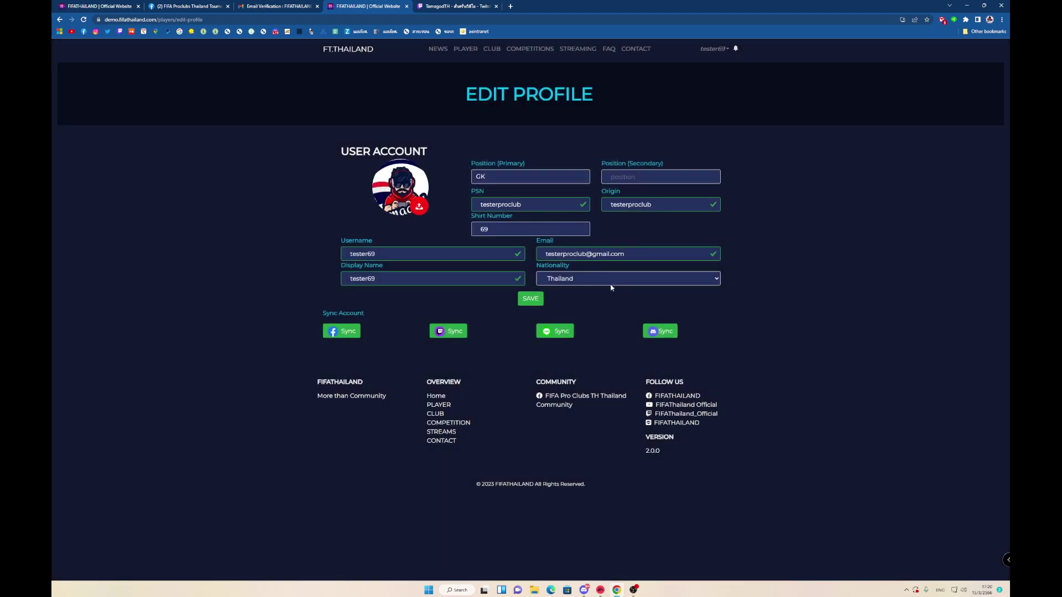
click(531, 300)
click(532, 353)
Re-save the profile with GK, shirt 69, Thailand and the new avatar, and dismiss the confirmation.
click(535, 299)
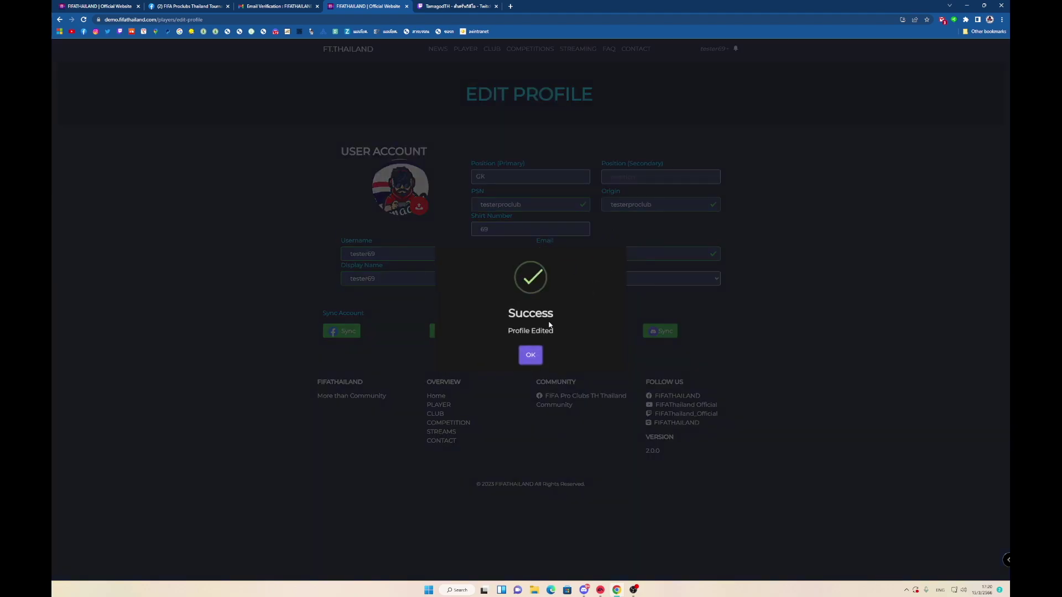
click(532, 356)
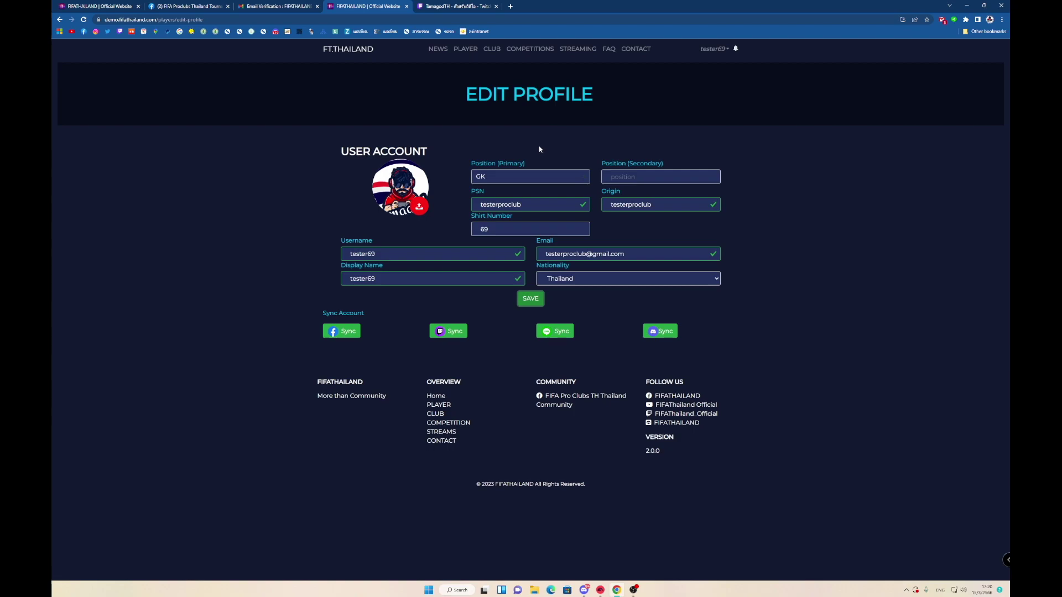
Check and close the notifications list, then switch to OBS Studio.
click(735, 49)
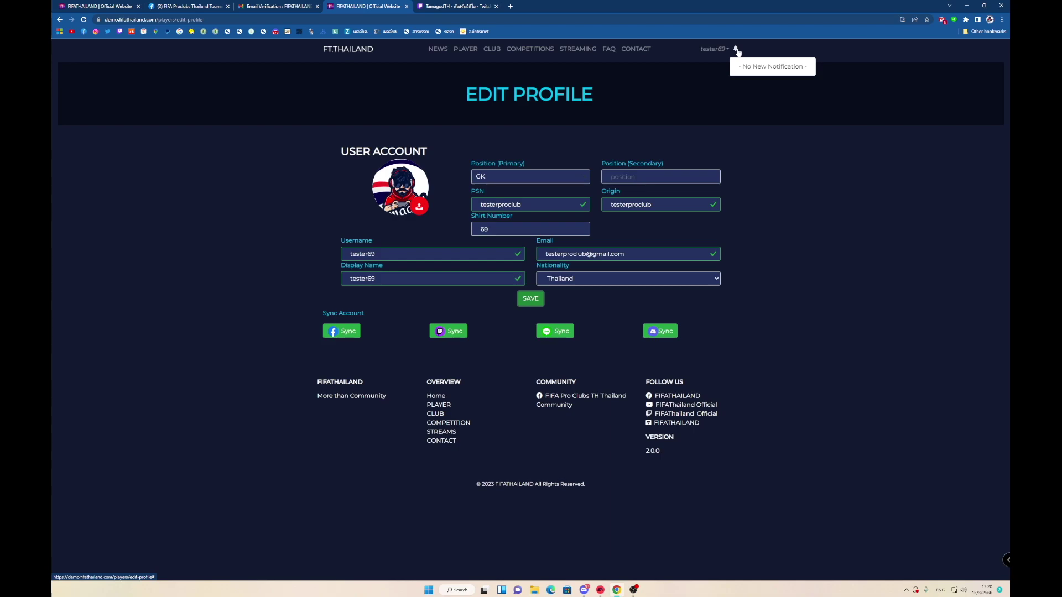
click(713, 90)
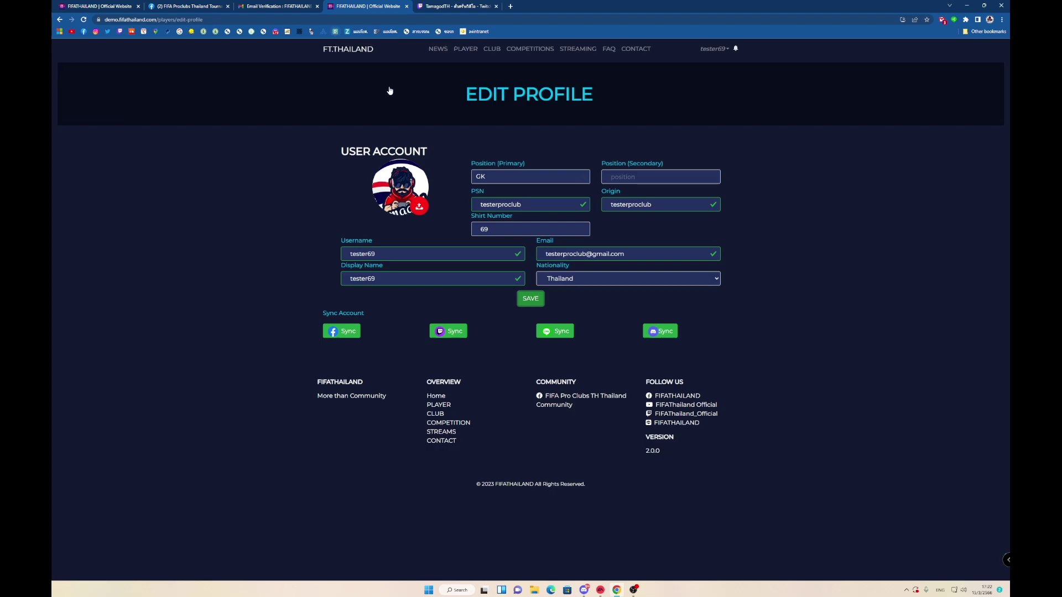
click(633, 589)
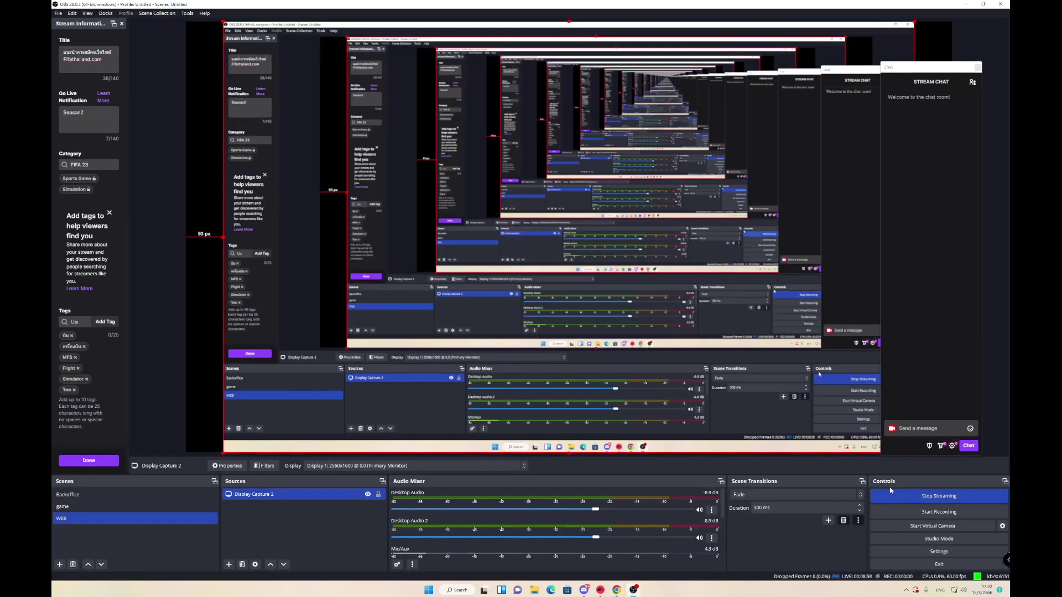